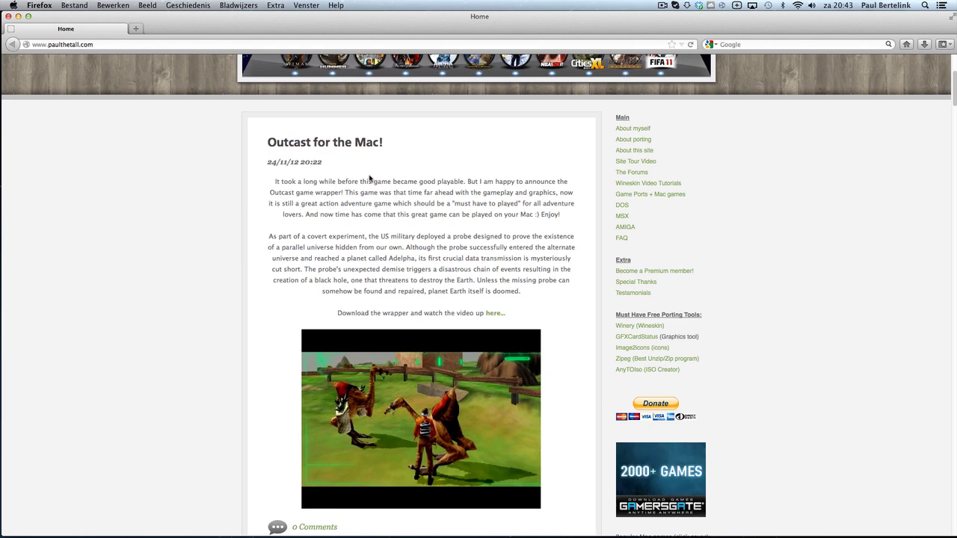
- Go to the site's GAME PORTS section
scroll(370, 178, up, 5)
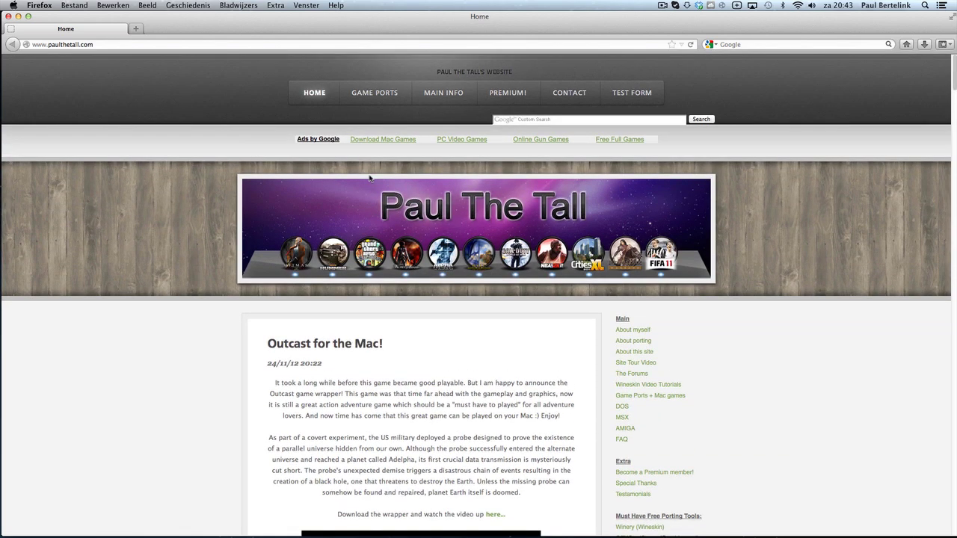
scroll(369, 178, down, 10)
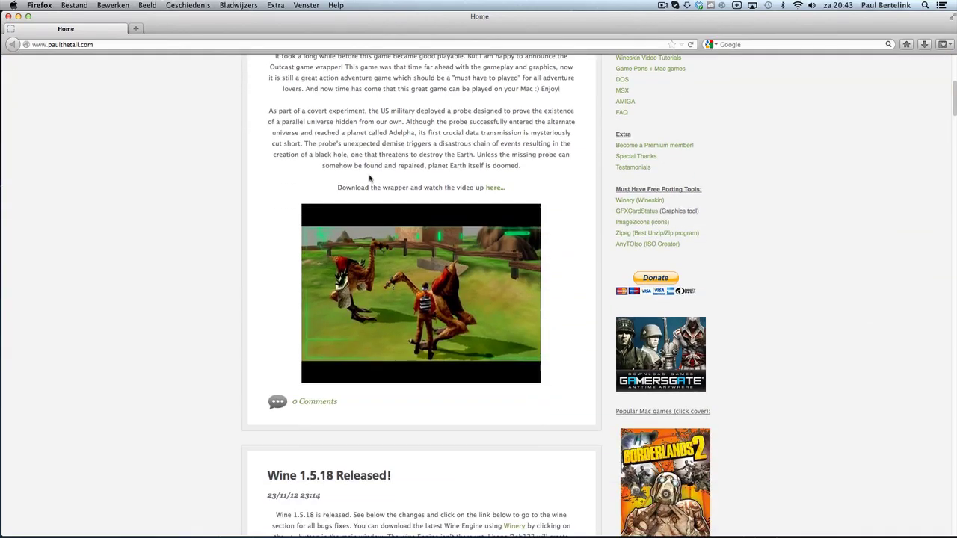
scroll(369, 177, down, 13)
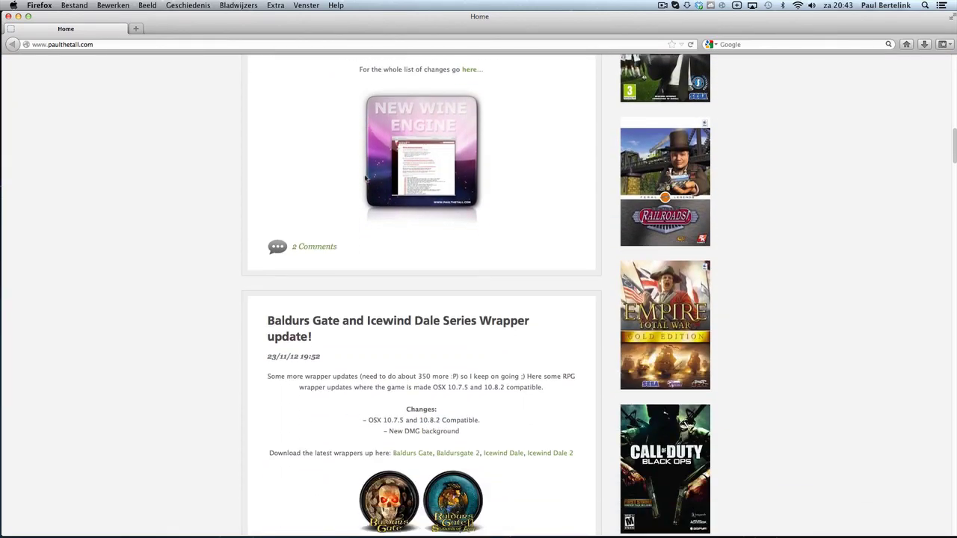
scroll(364, 178, down, 12)
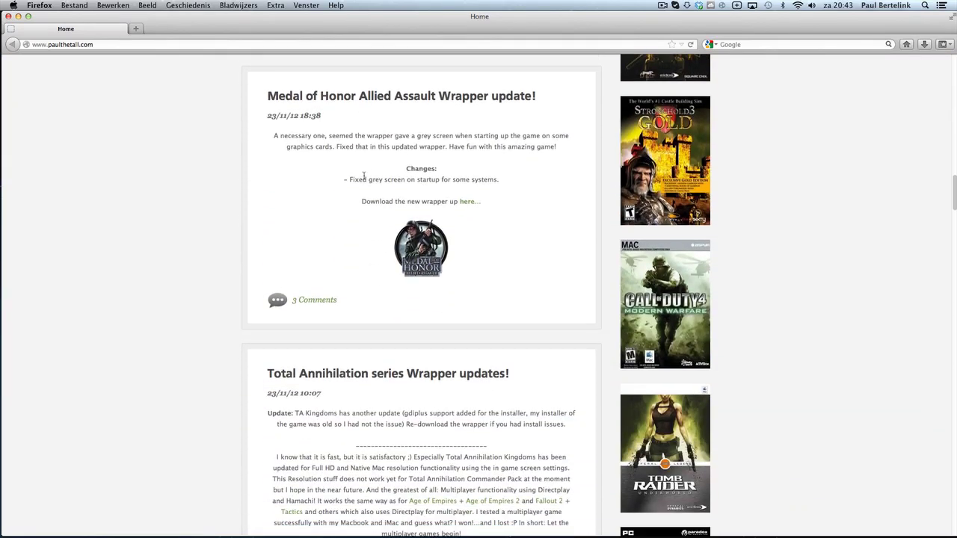
scroll(364, 179, up, 20)
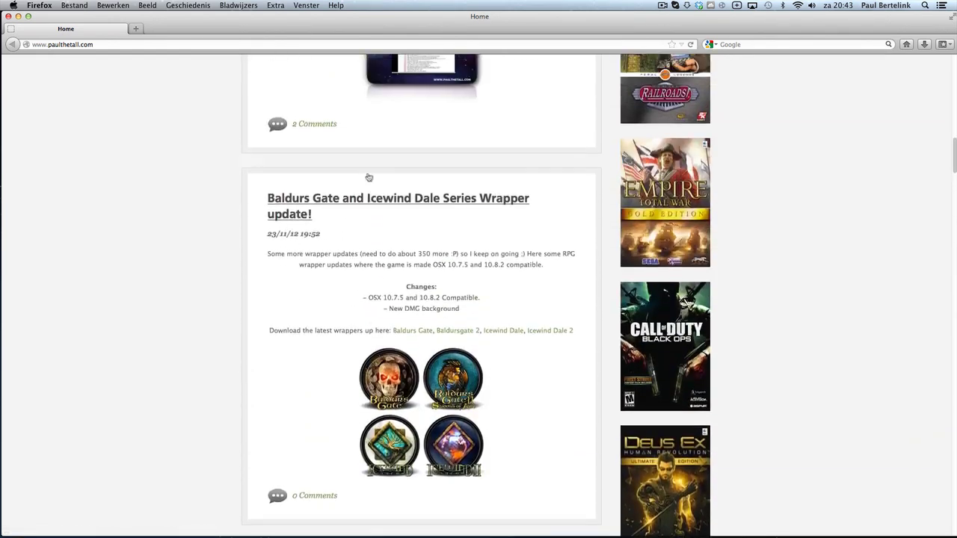
scroll(368, 176, up, 16)
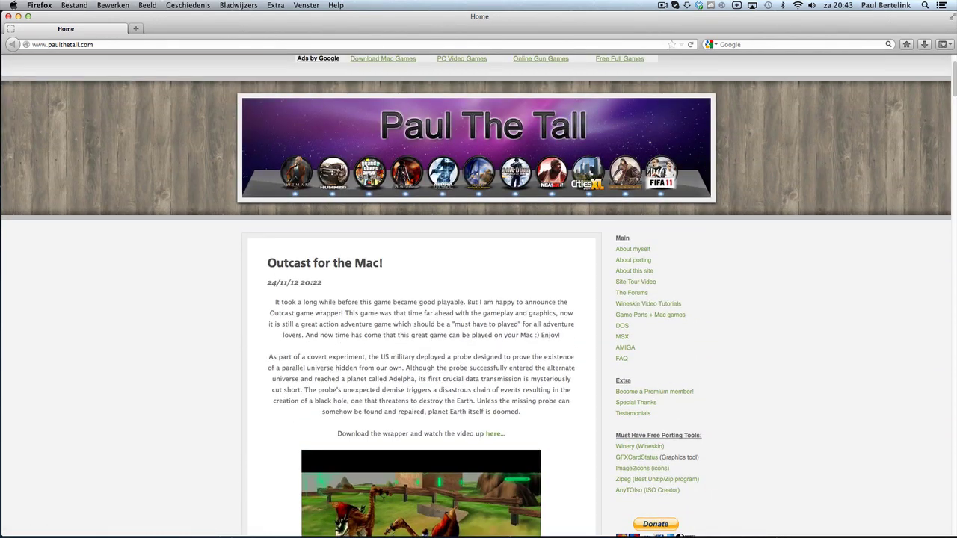
scroll(368, 176, down, 3)
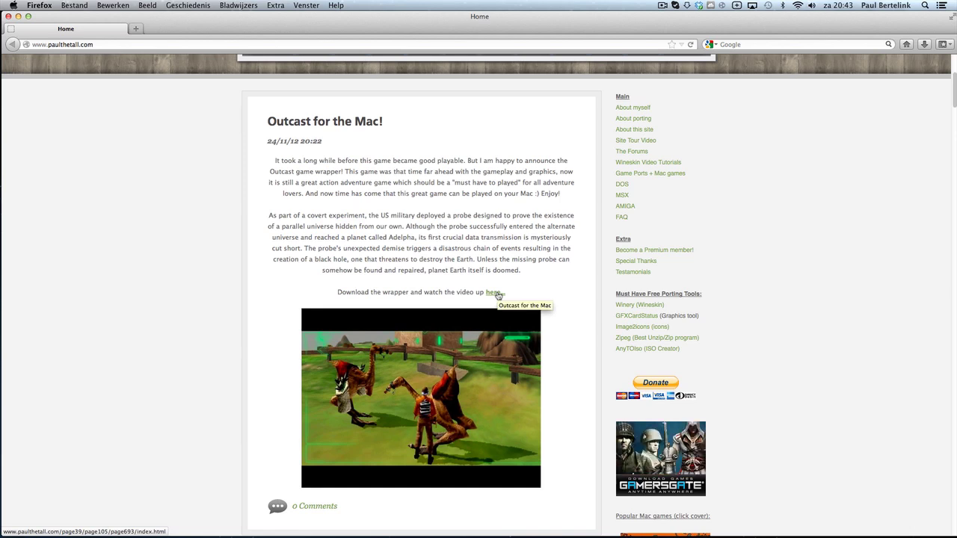
scroll(499, 291, up, 5)
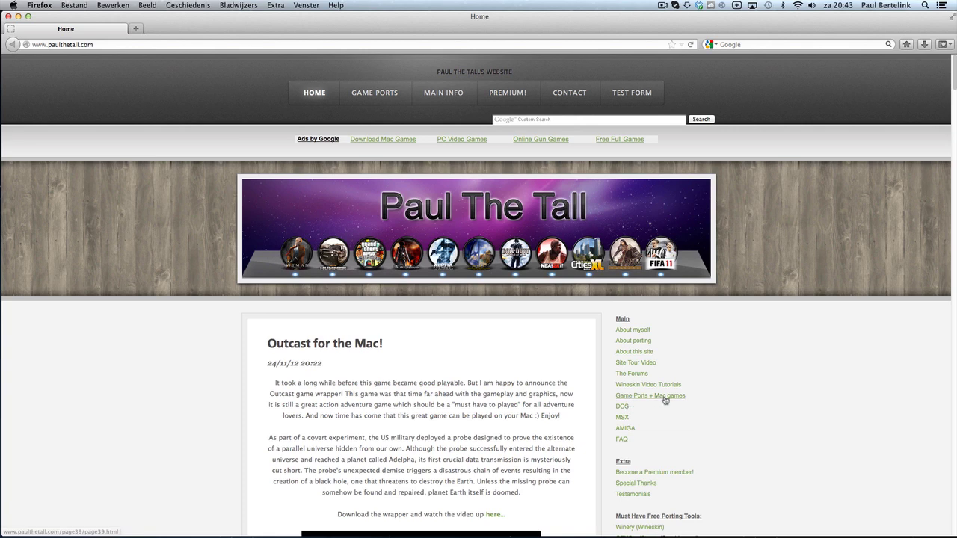
scroll(529, 471, down, 1)
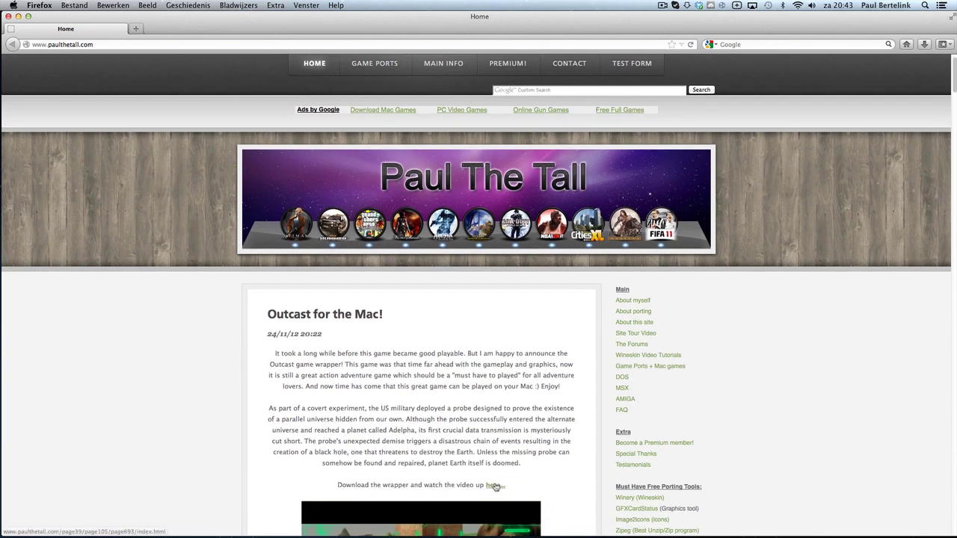
click(374, 64)
- Open the list of Adventure game ports
scroll(544, 374, down, 5)
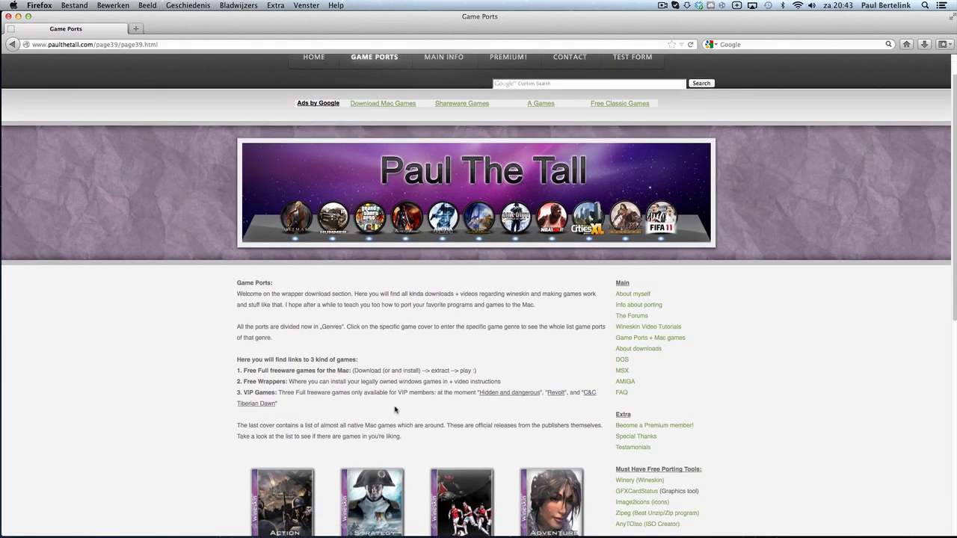
scroll(404, 399, down, 1)
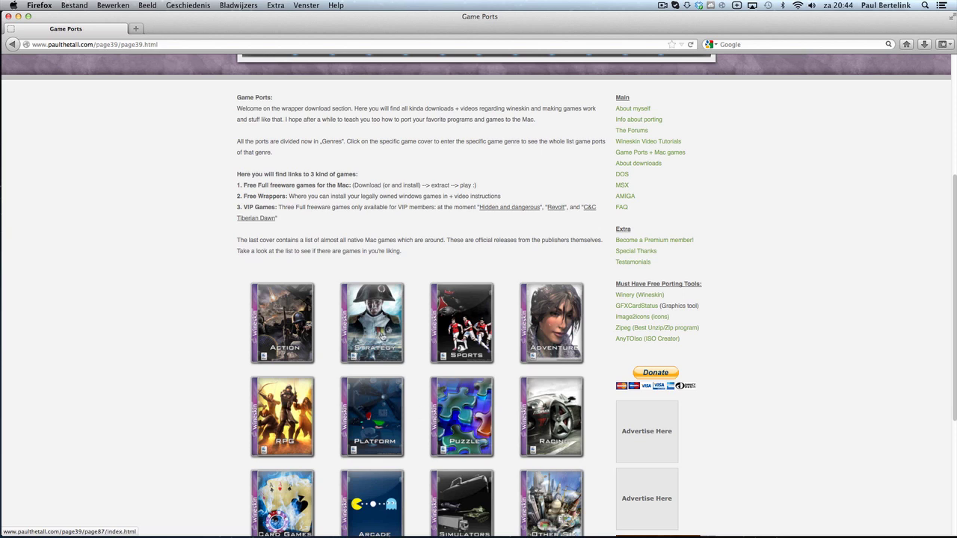
scroll(325, 340, down, 3)
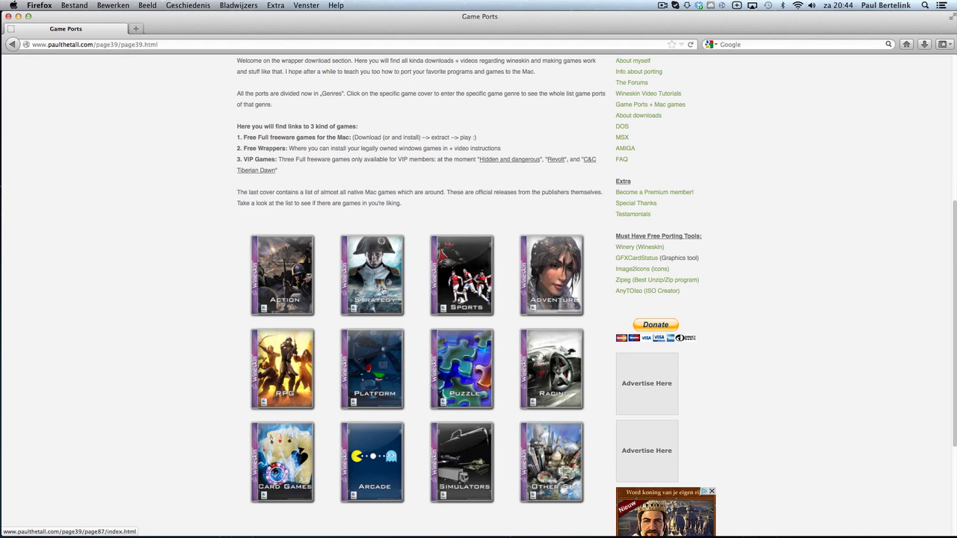
click(551, 293)
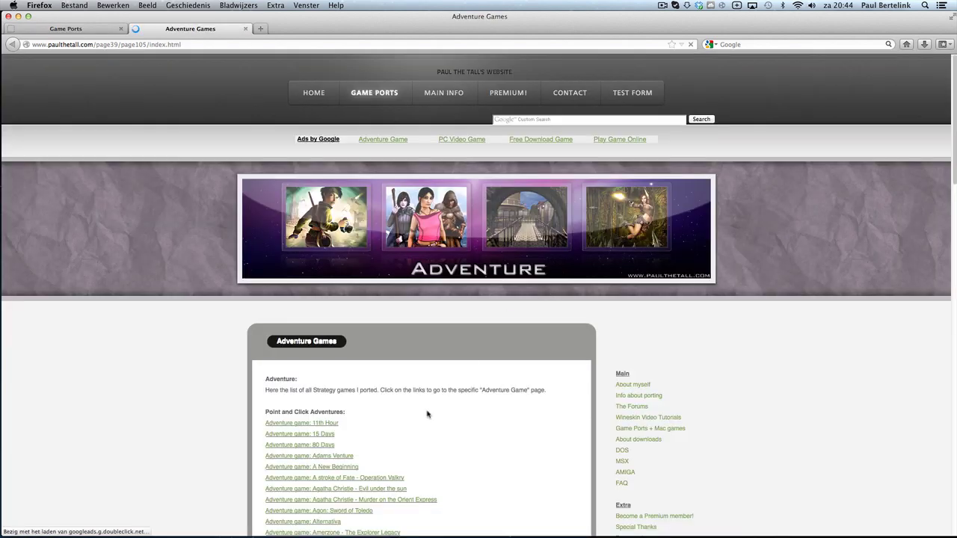
- Find Outcast in the Adventure list and open its Mac game page
scroll(427, 412, down, 3)
scroll(427, 414, down, 10)
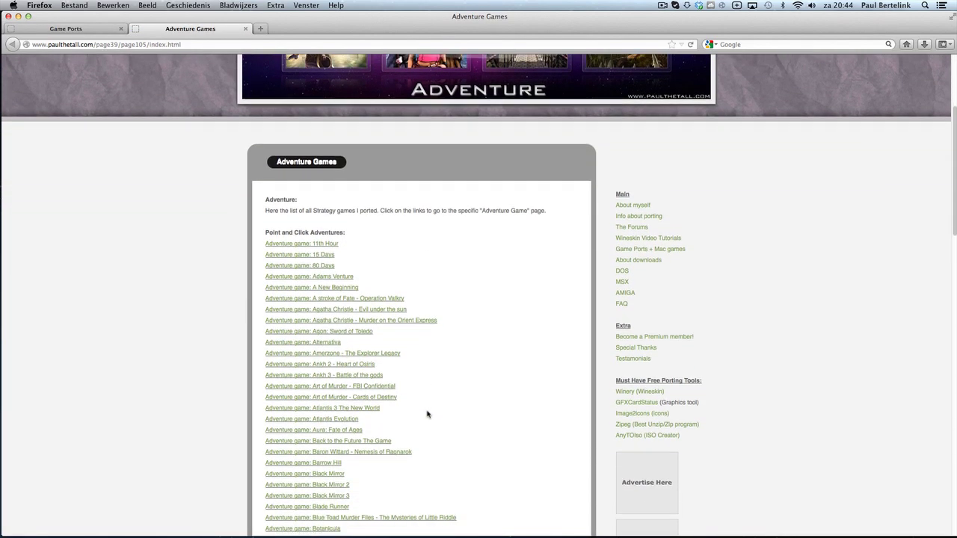
scroll(427, 414, down, 12)
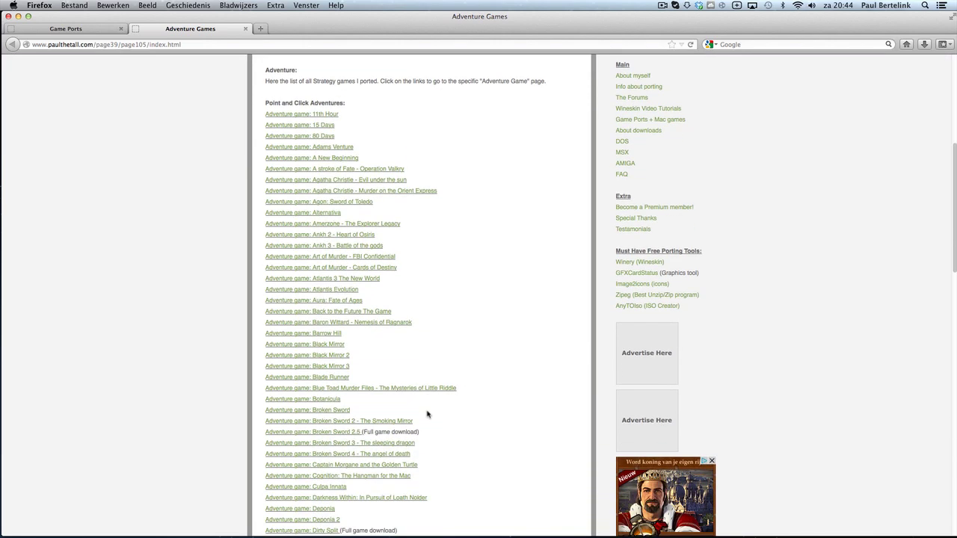
scroll(427, 414, down, 3)
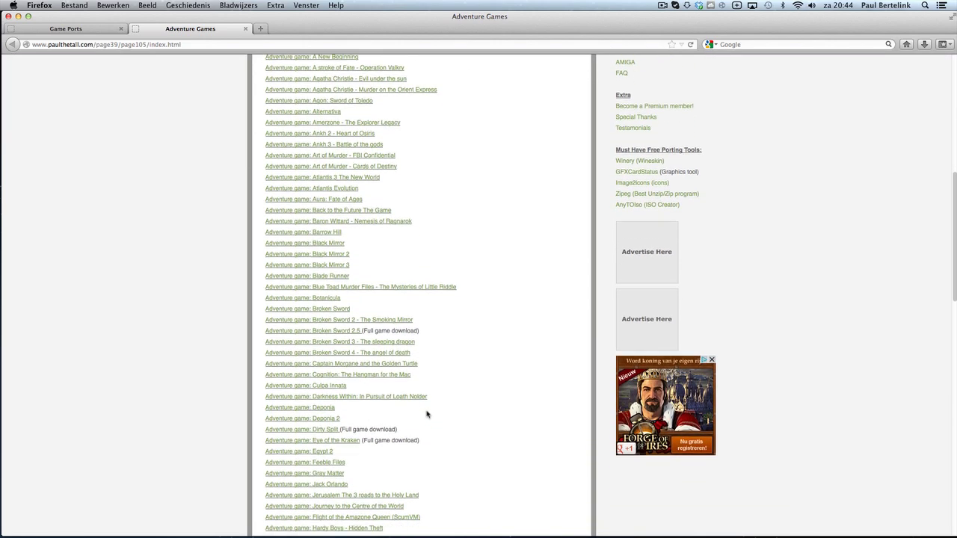
scroll(427, 414, down, 3)
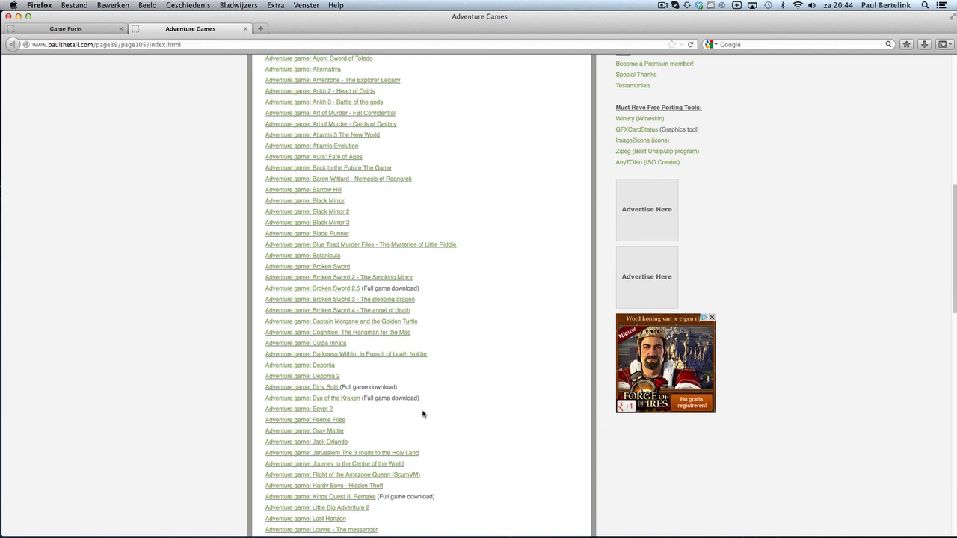
scroll(425, 414, down, 14)
scroll(420, 419, down, 3)
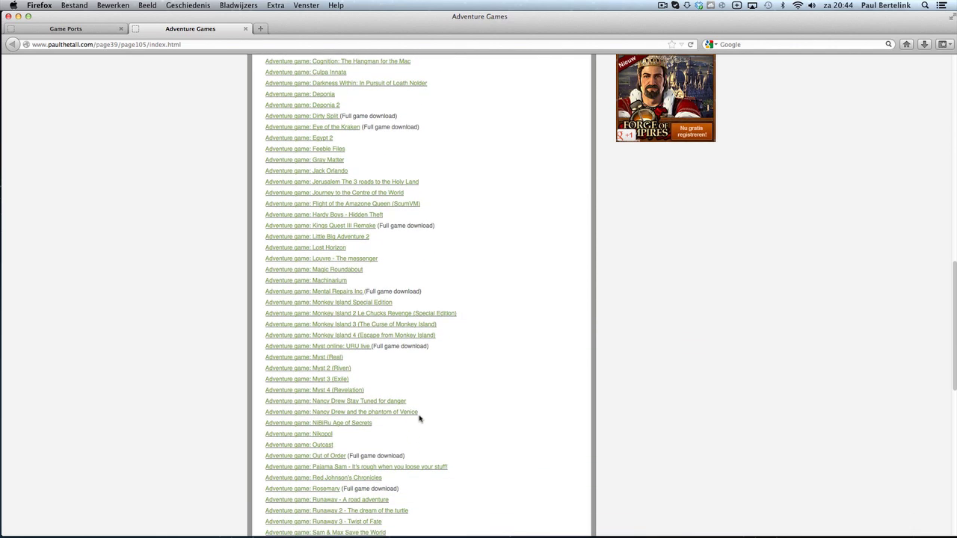
click(316, 445)
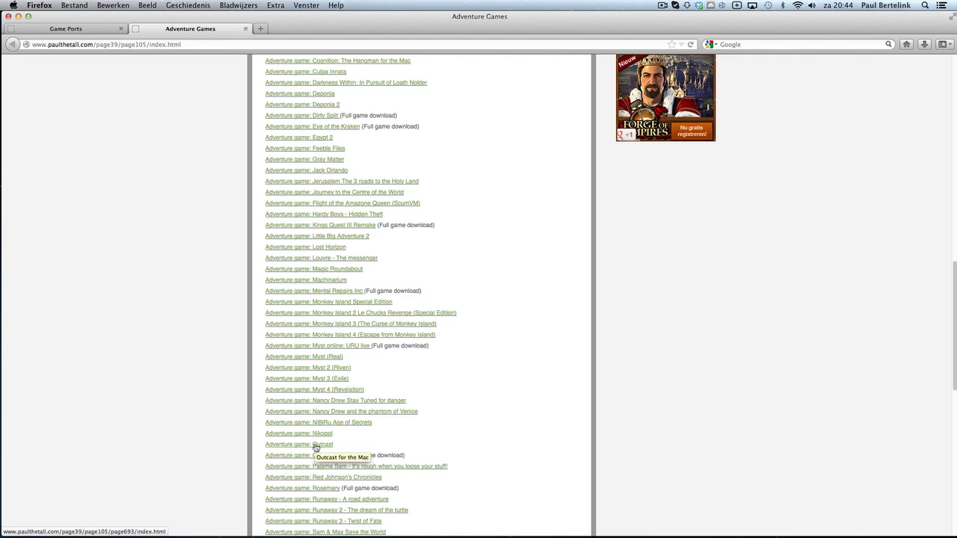
scroll(468, 380, down, 13)
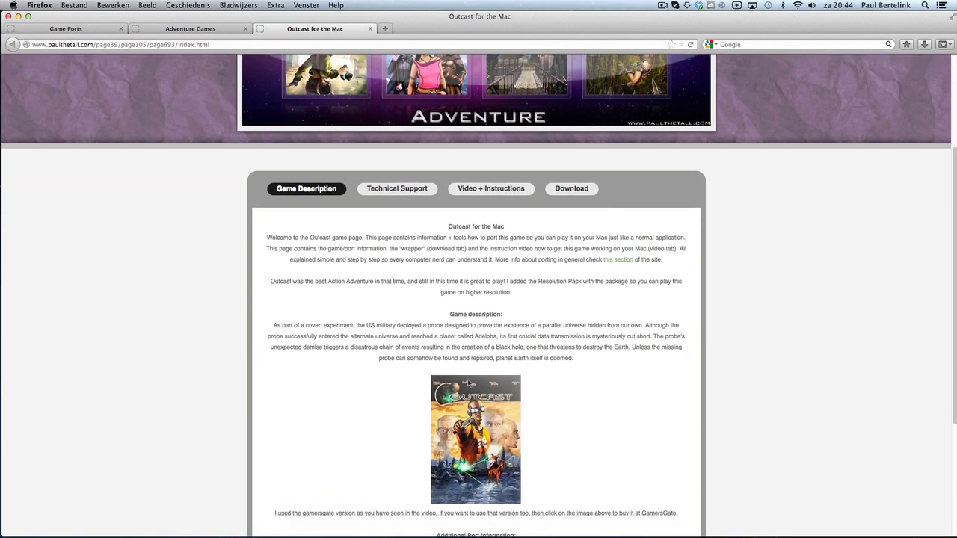
scroll(469, 383, down, 4)
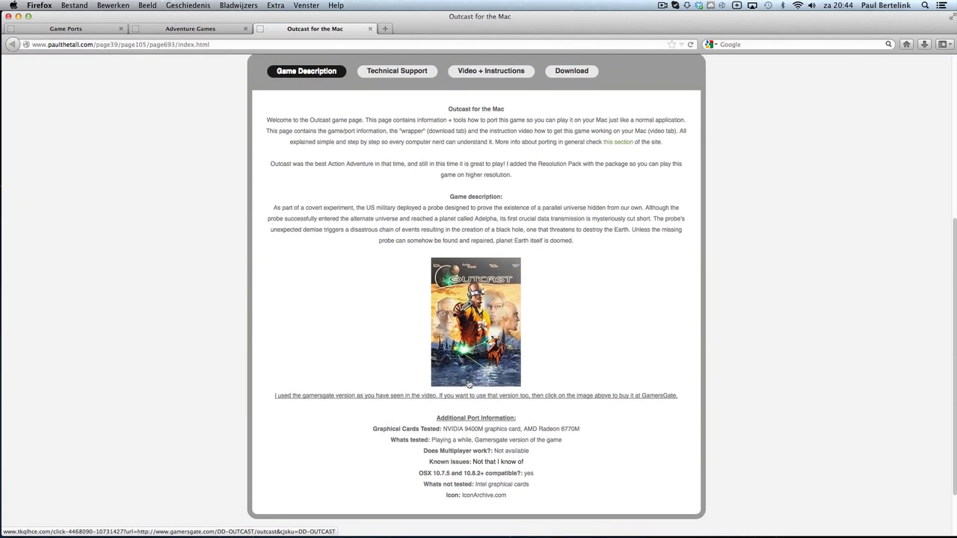
scroll(469, 385, up, 5)
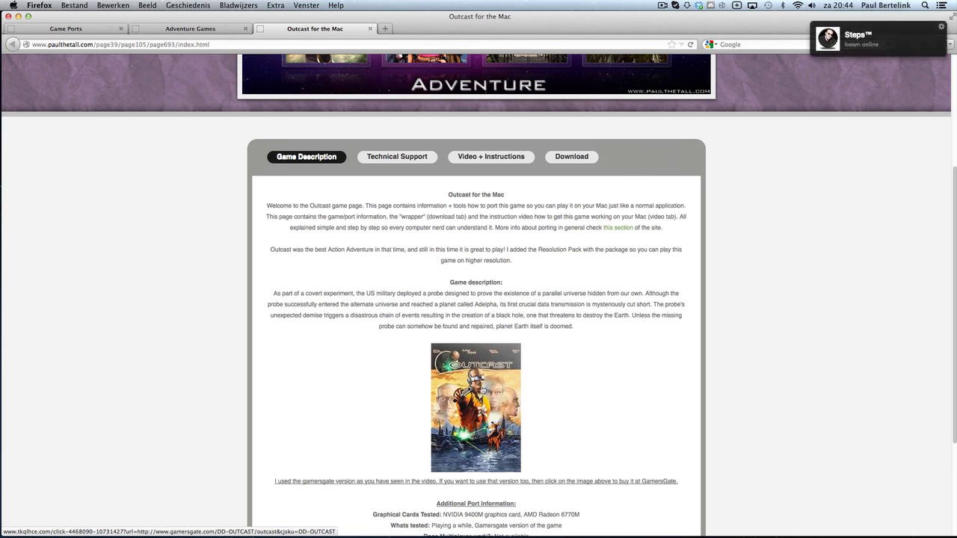
click(486, 392)
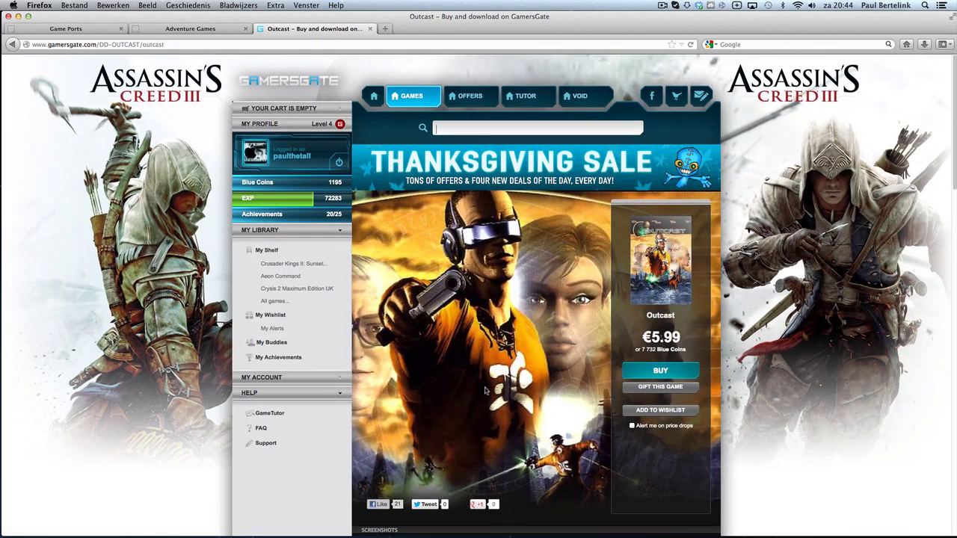
scroll(486, 392, down, 5)
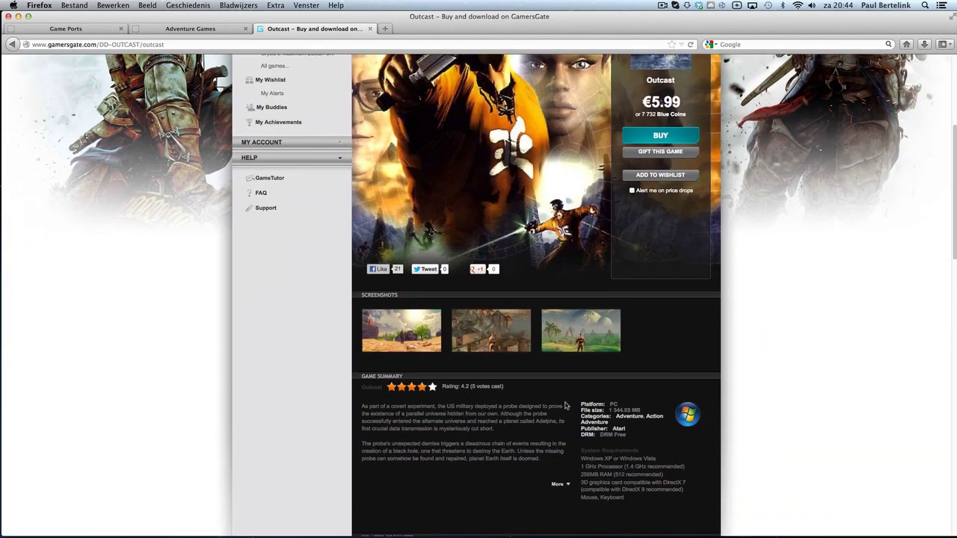
scroll(564, 404, down, 1)
scroll(564, 405, up, 3)
scroll(564, 405, up, 1)
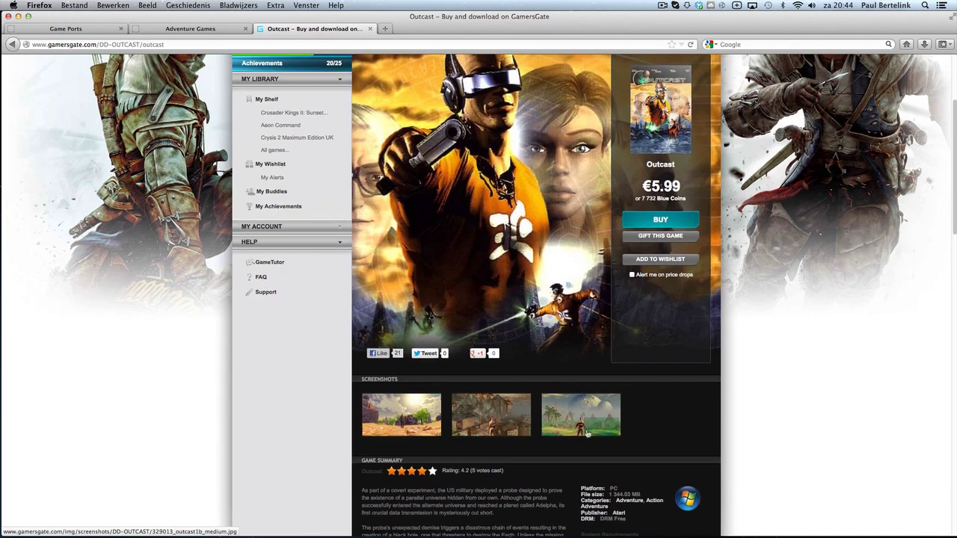
scroll(563, 374, up, 4)
scroll(562, 351, up, 1)
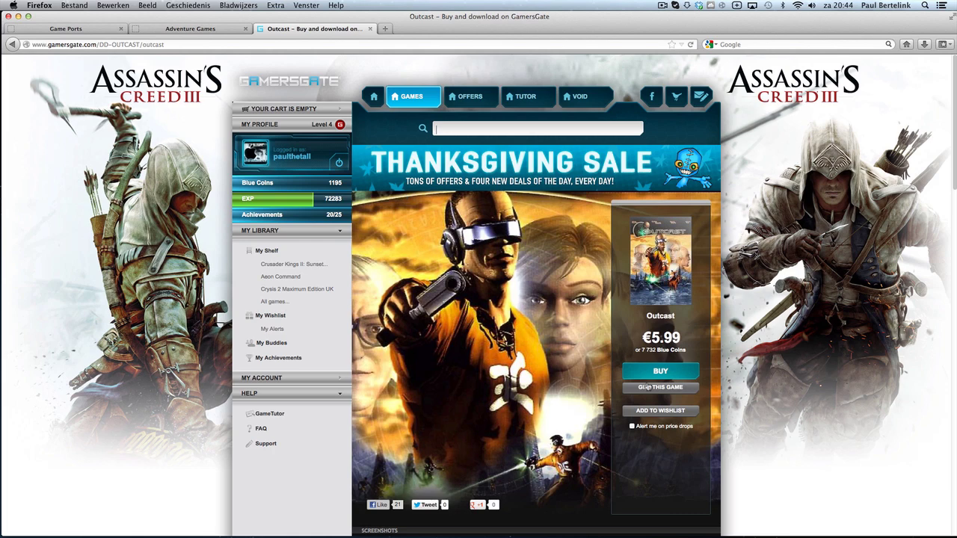
click(13, 44)
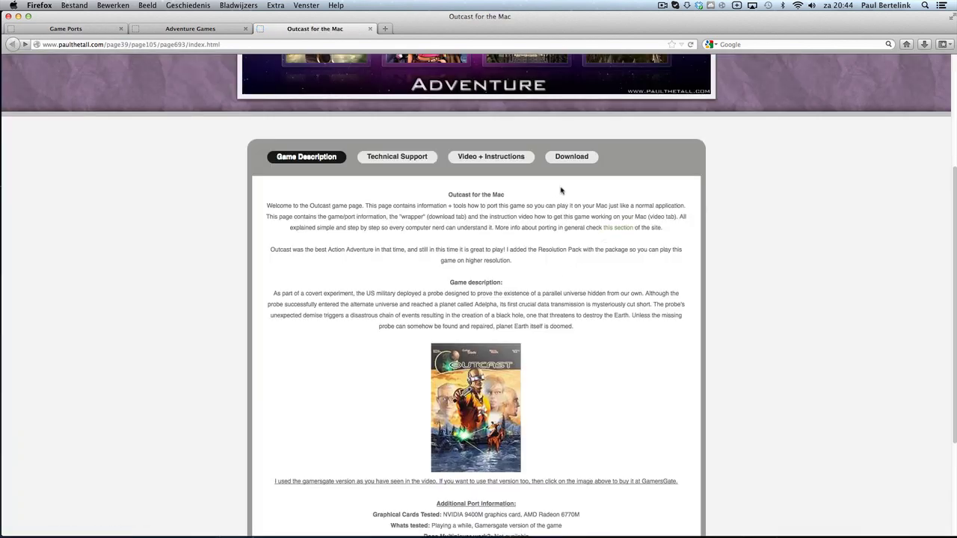
- Open the wrapper's Download section, cancel saving Outcast.dmg, and minimise Firefox
click(571, 157)
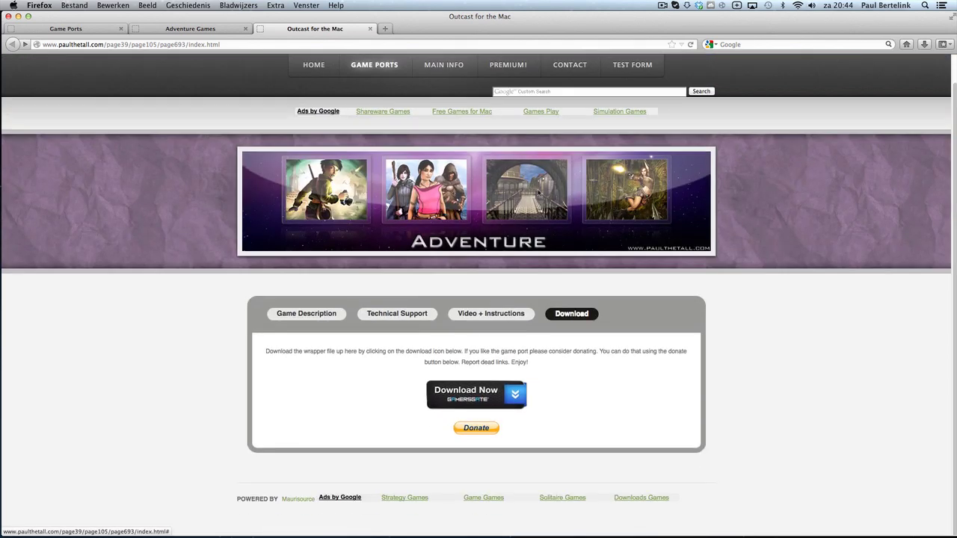
click(472, 395)
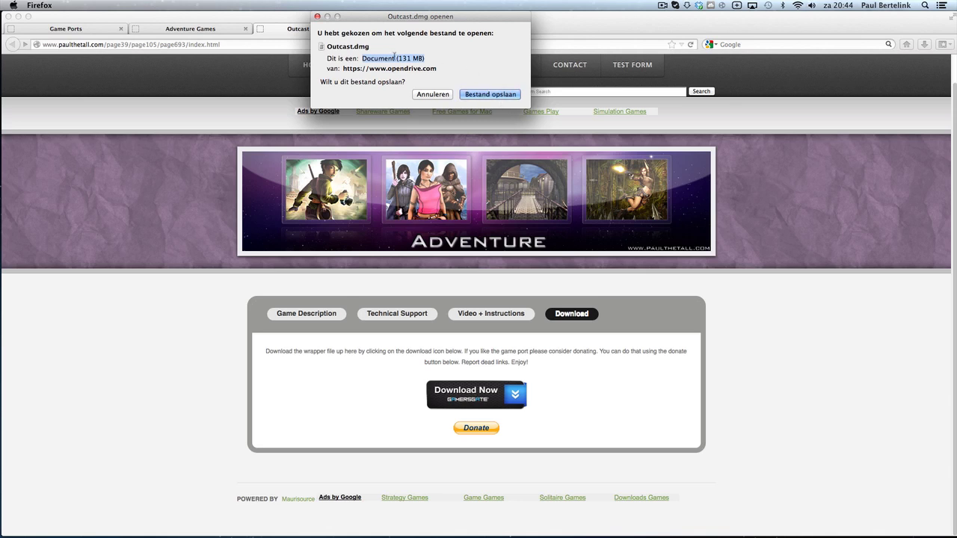
click(431, 94)
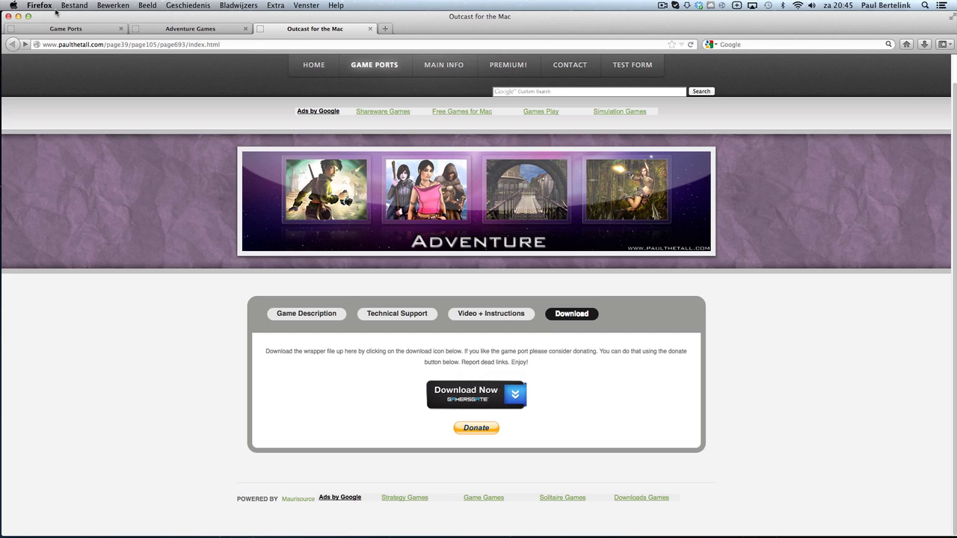
click(18, 16)
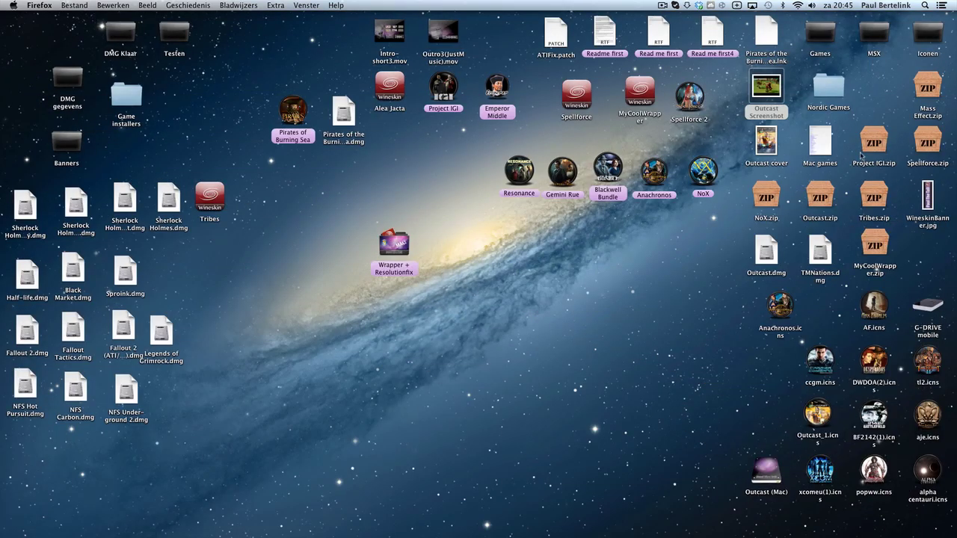
- Move the old Wrapper + Resolutionfix from the desktop to the Trash
drag(381, 257, 453, 162)
right_click(467, 157)
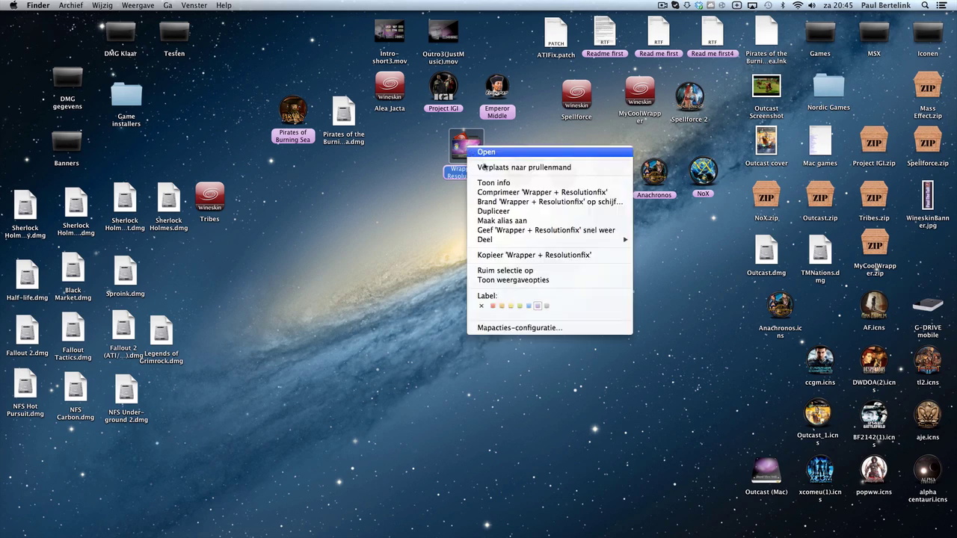
click(499, 173)
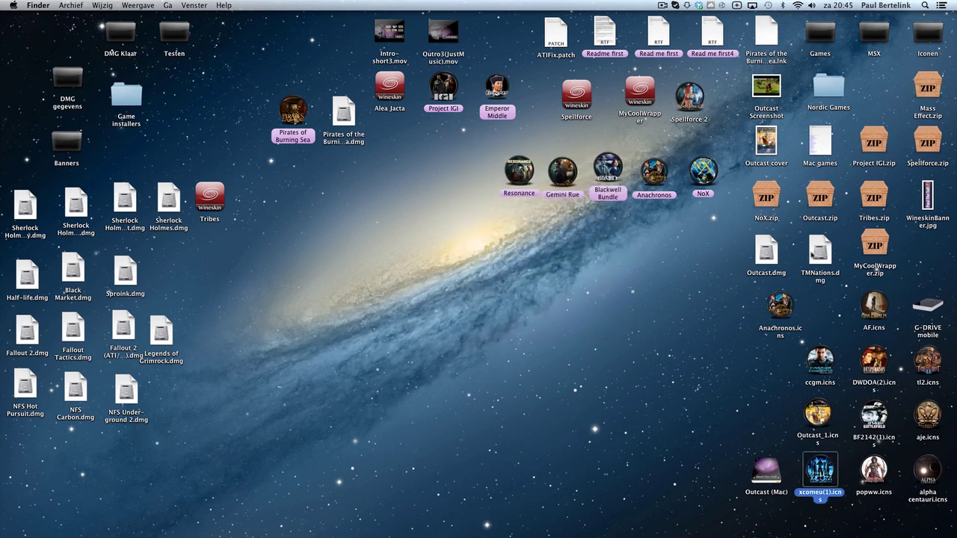
- Copy Wrapper + Resolutionfix from the Outcast.dmg image onto the desktop and close its window
drag(773, 258, 401, 331)
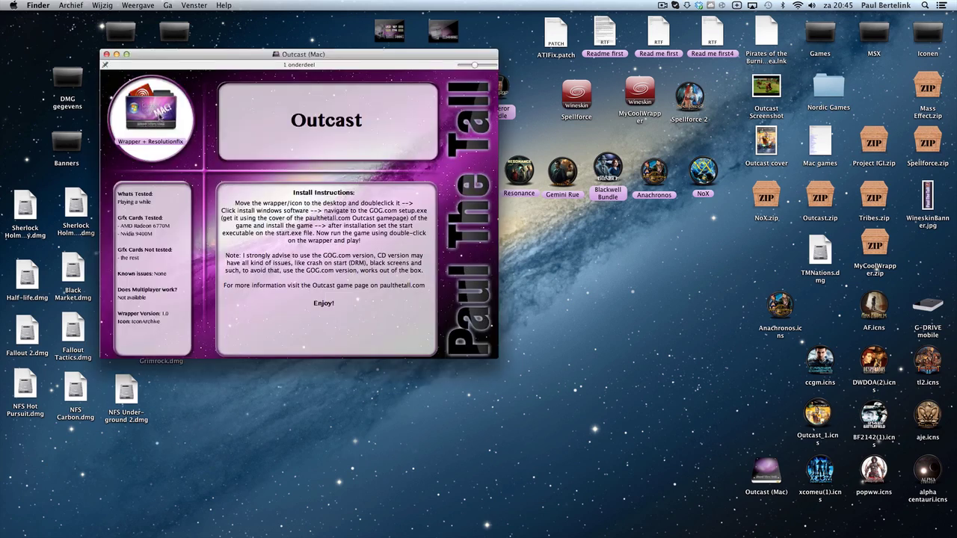
drag(155, 112, 563, 304)
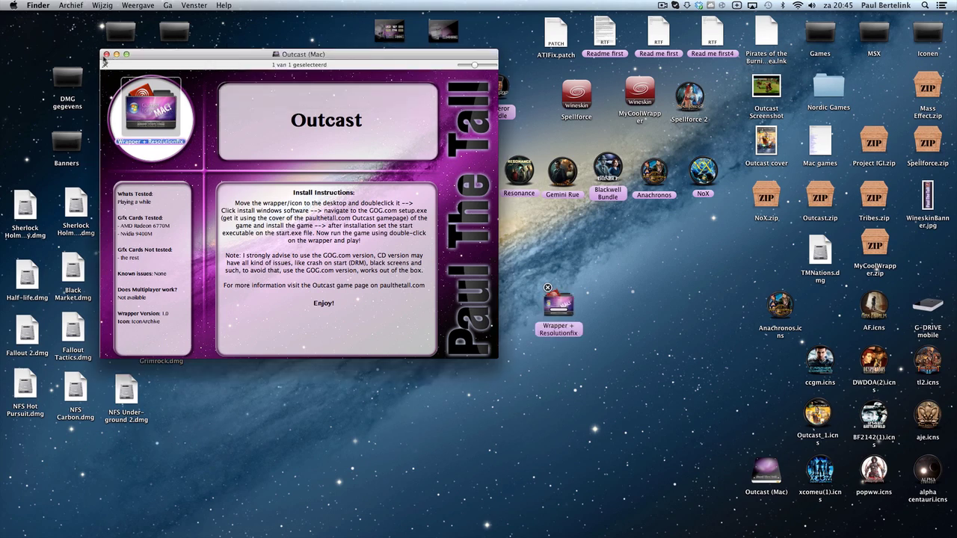
click(107, 54)
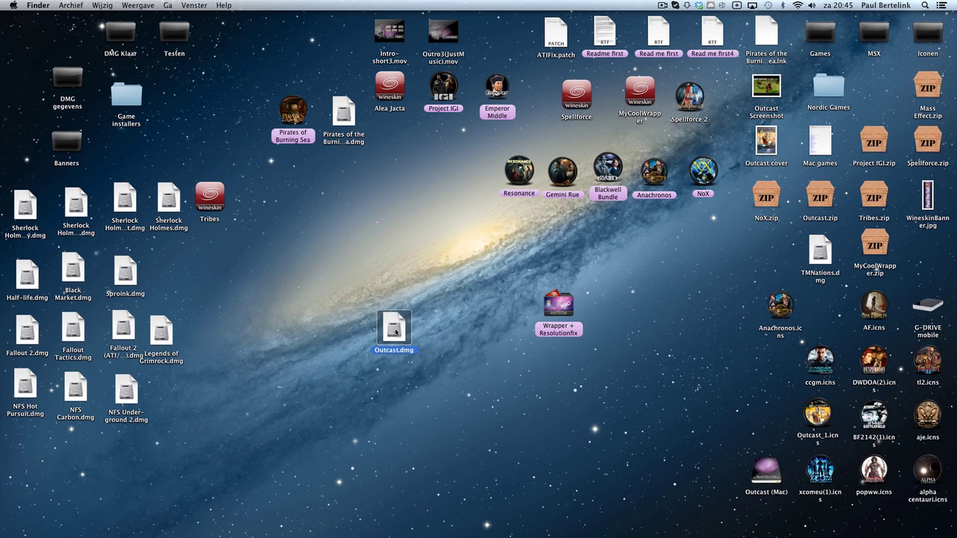
- Open Wrapper + Resolutionfix and trash the readme and the mgs executables
drag(395, 332, 654, 317)
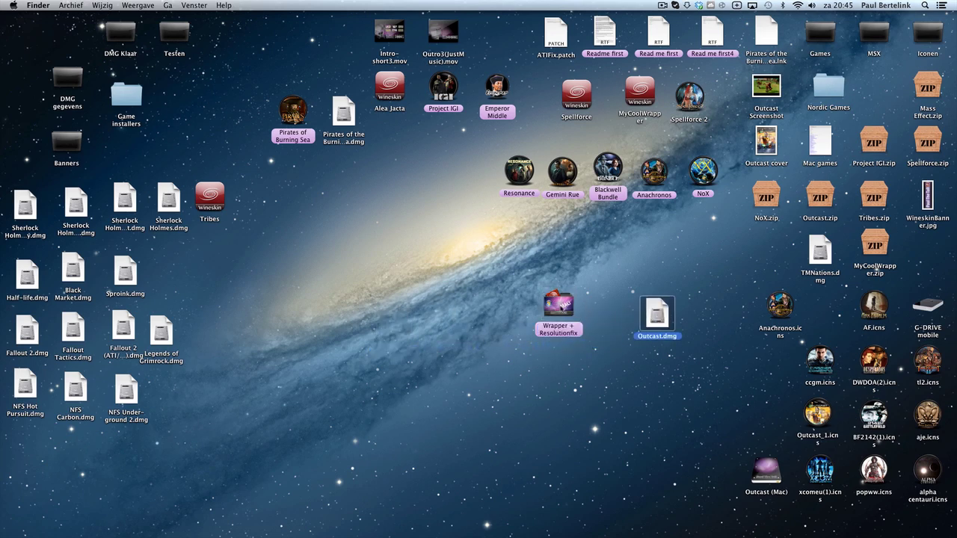
drag(560, 309, 433, 311)
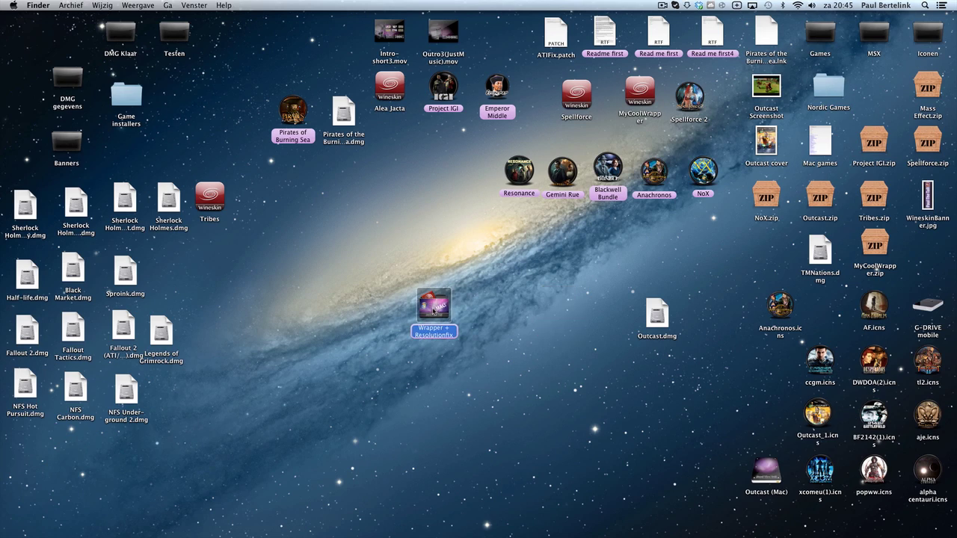
double_click(434, 308)
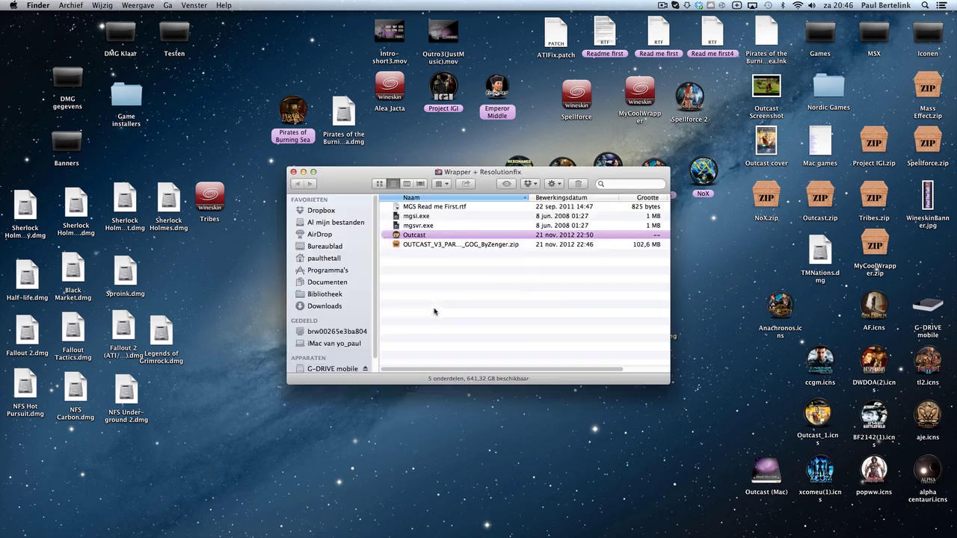
click(426, 226)
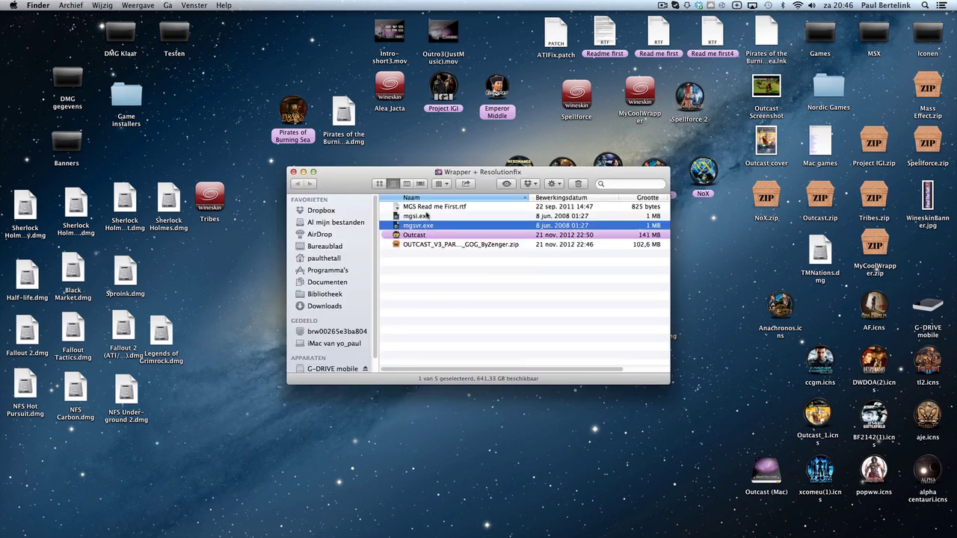
shift+click(428, 210)
click(580, 186)
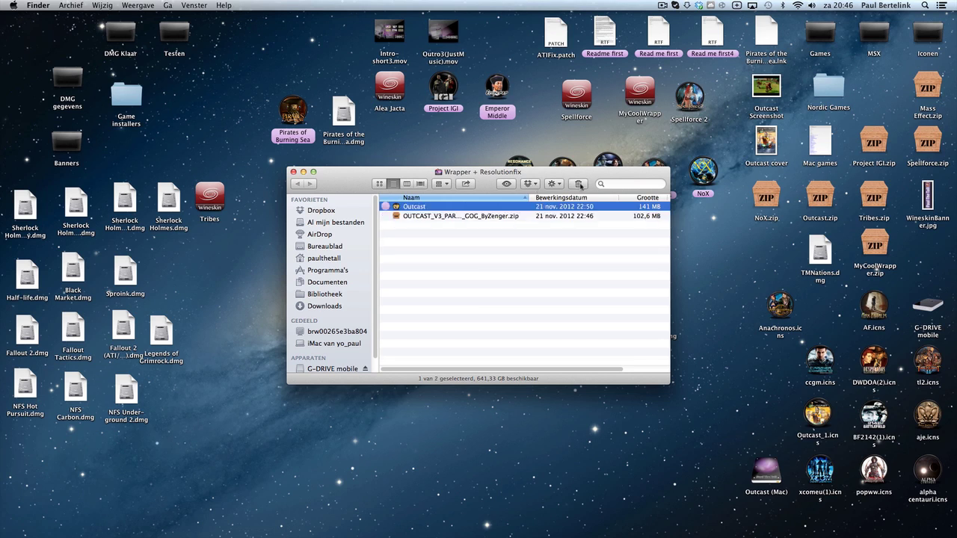
- Unpack the OUTCAST zip, discard the archive, and copy the Outcast app to the desktop
double_click(419, 217)
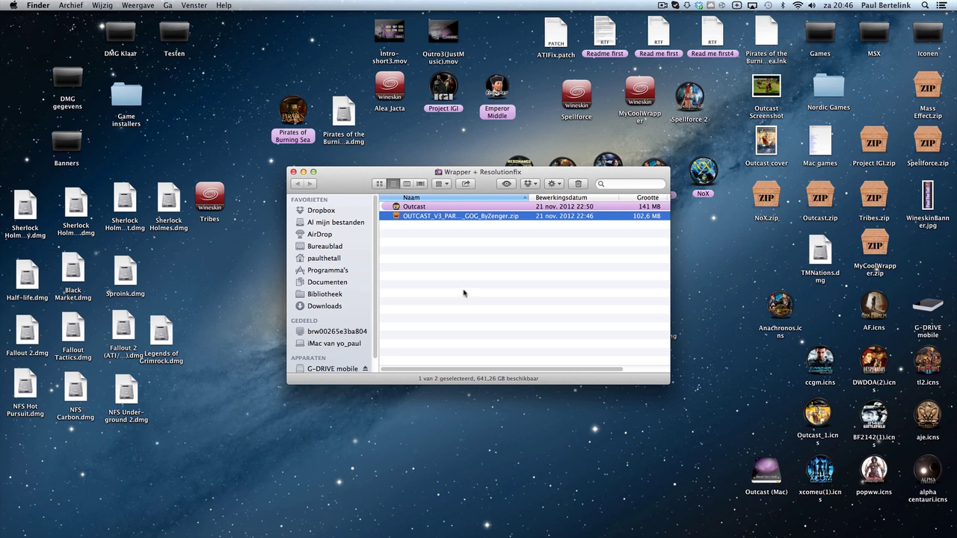
right_click(424, 227)
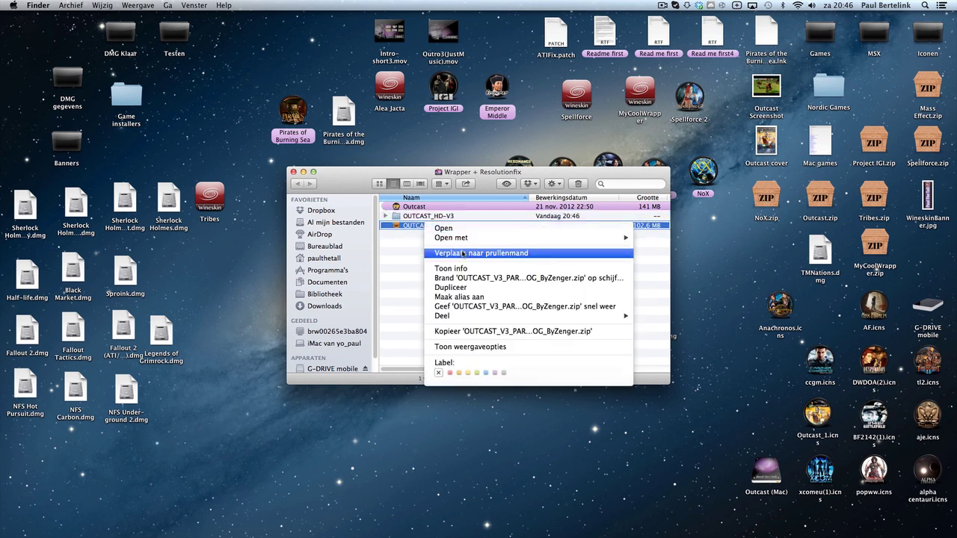
key(Escape)
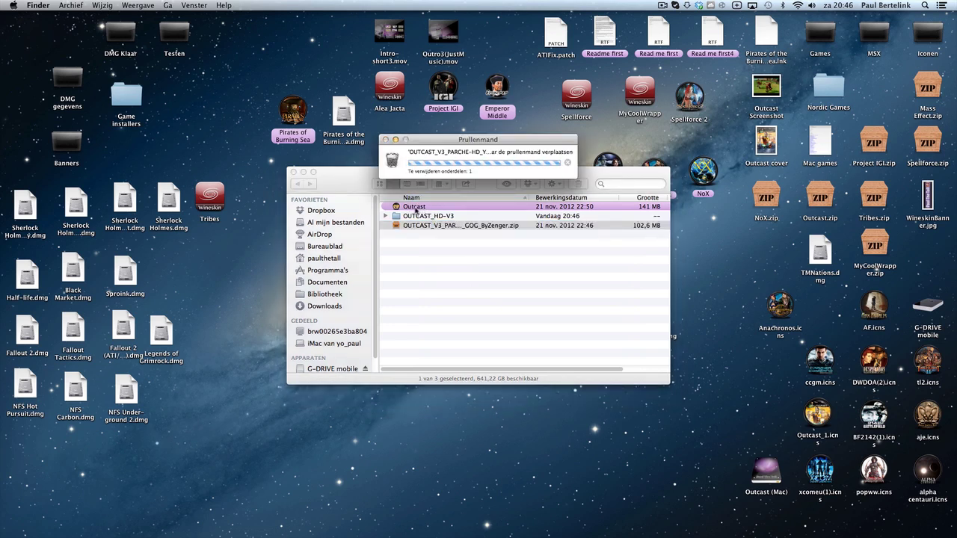
drag(416, 209, 295, 159)
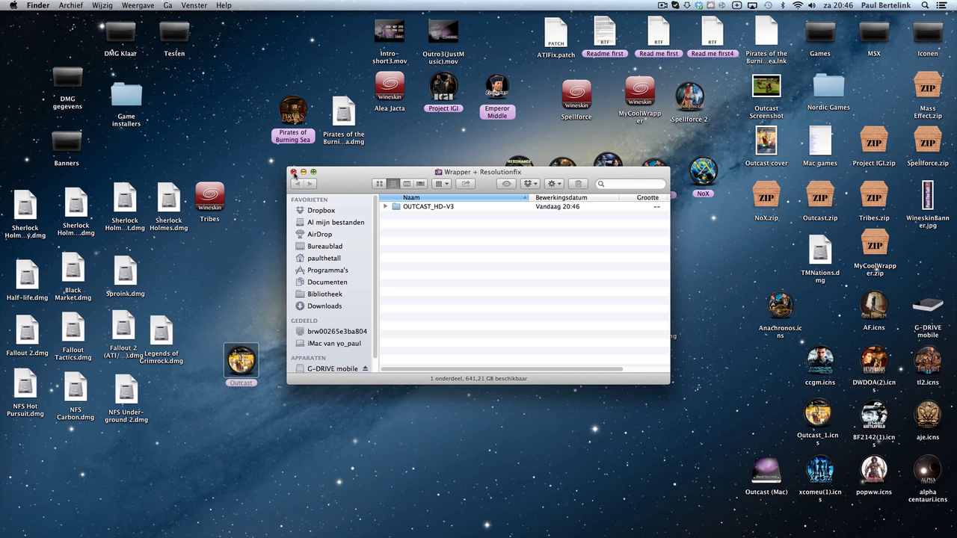
- Move OUTCAST_HD-V3 onto the desktop and trash the emptied Wrapper + Resolutionfix
drag(421, 207, 264, 280)
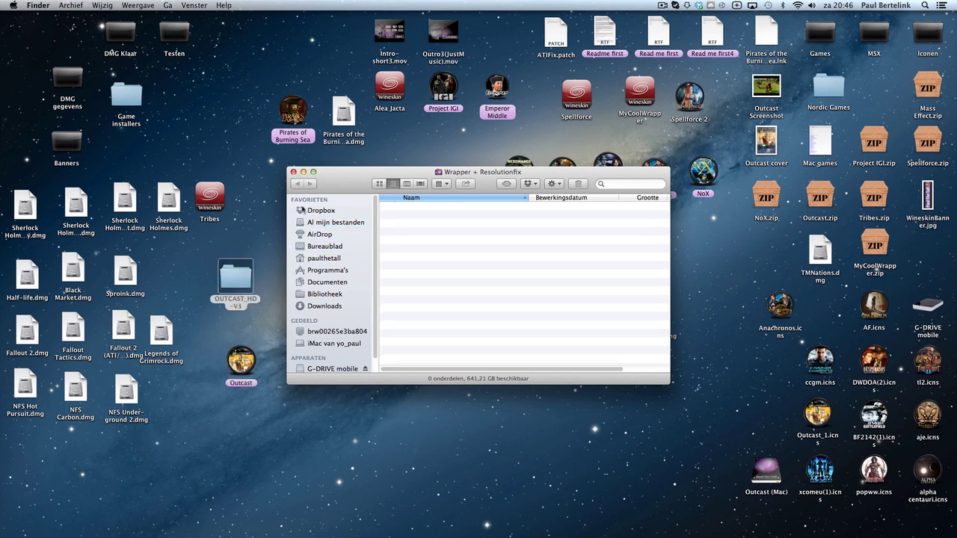
click(293, 172)
drag(257, 357, 386, 298)
right_click(440, 307)
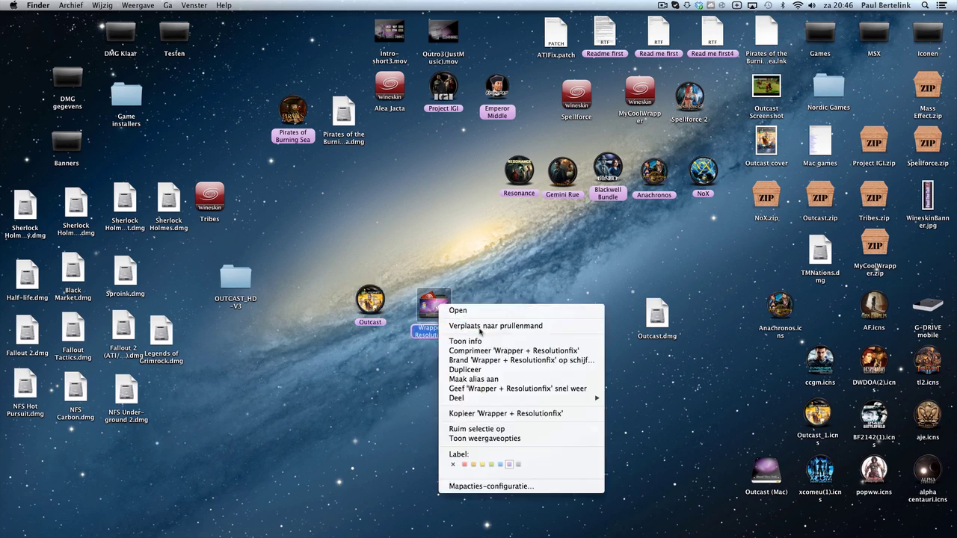
click(412, 304)
key(super+BackSpace)
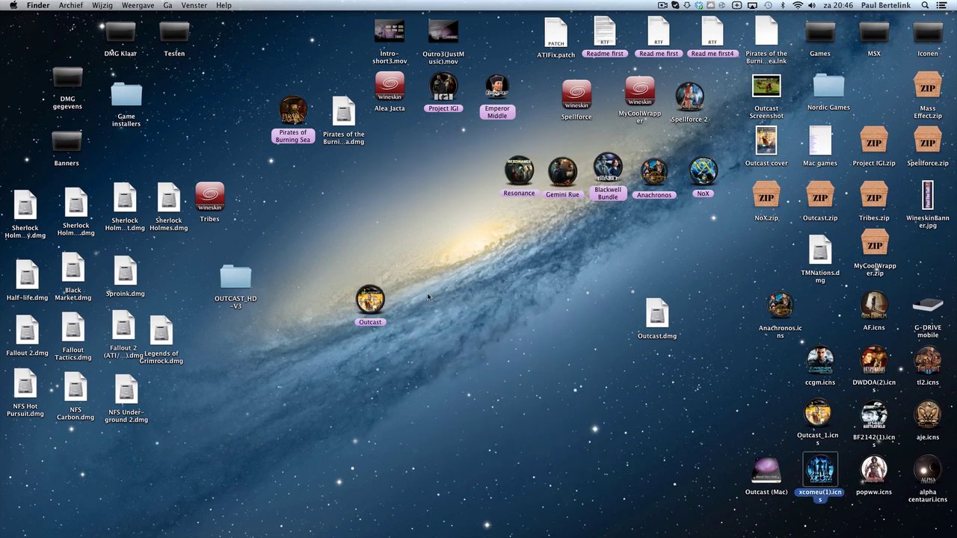
- Place OUTCAST_HD-V3 beside the Outcast app and launch the Outcast wrapper
click(820, 471)
drag(370, 300, 448, 299)
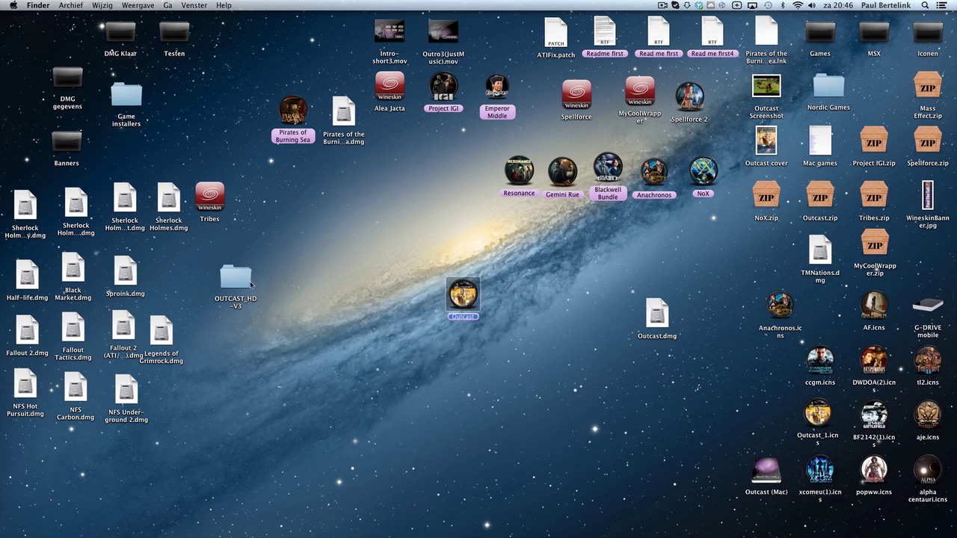
drag(251, 285, 404, 299)
click(438, 301)
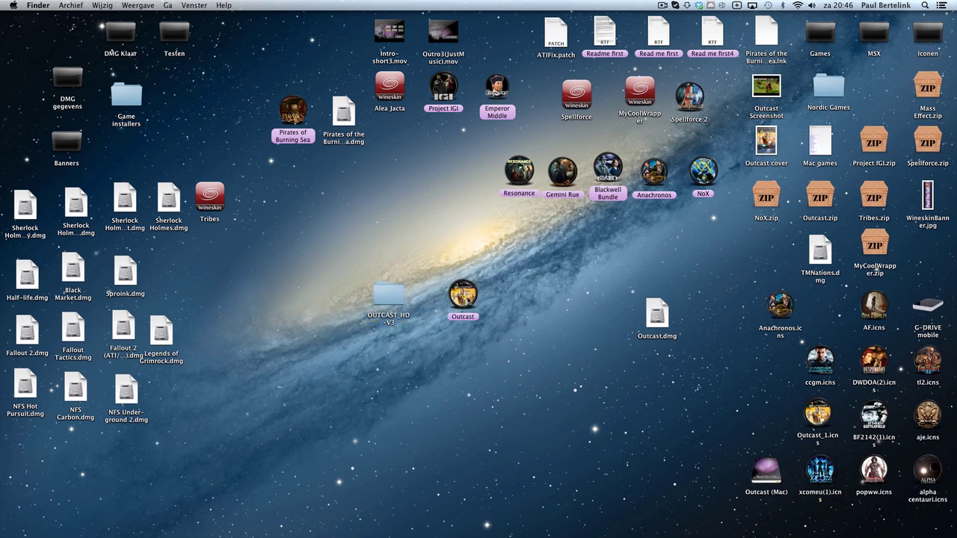
click(463, 295)
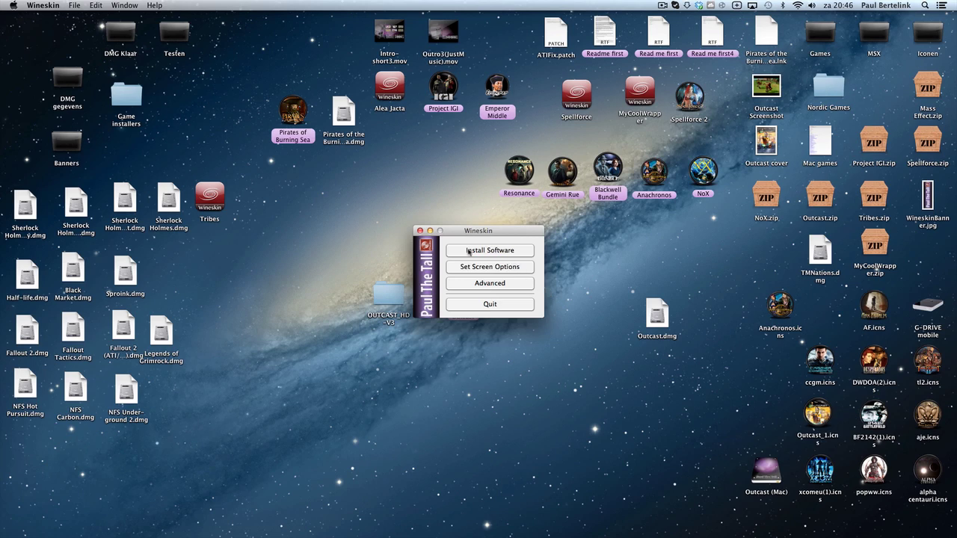
- Install Download Outcast.exe from Downloads via Wineskin and allow it through the firewall
click(469, 250)
click(398, 226)
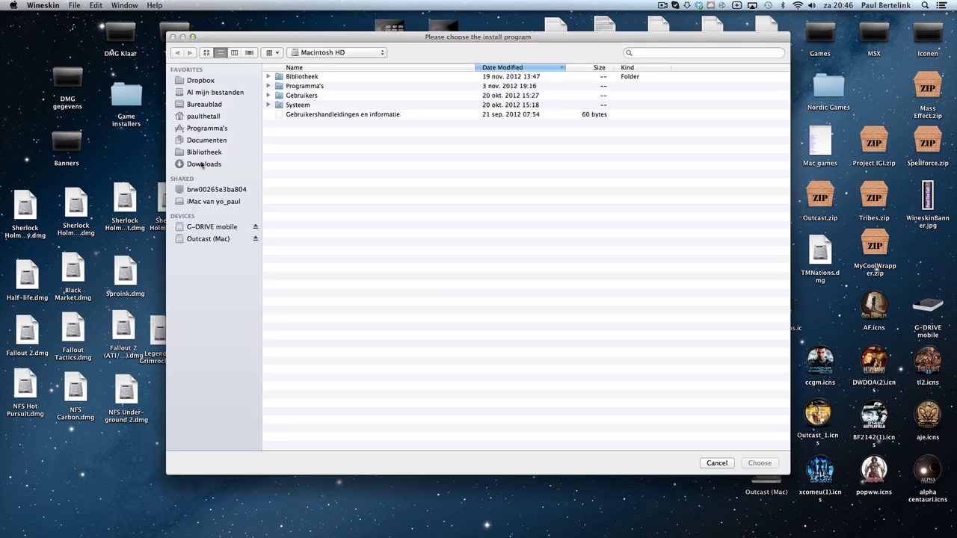
click(200, 164)
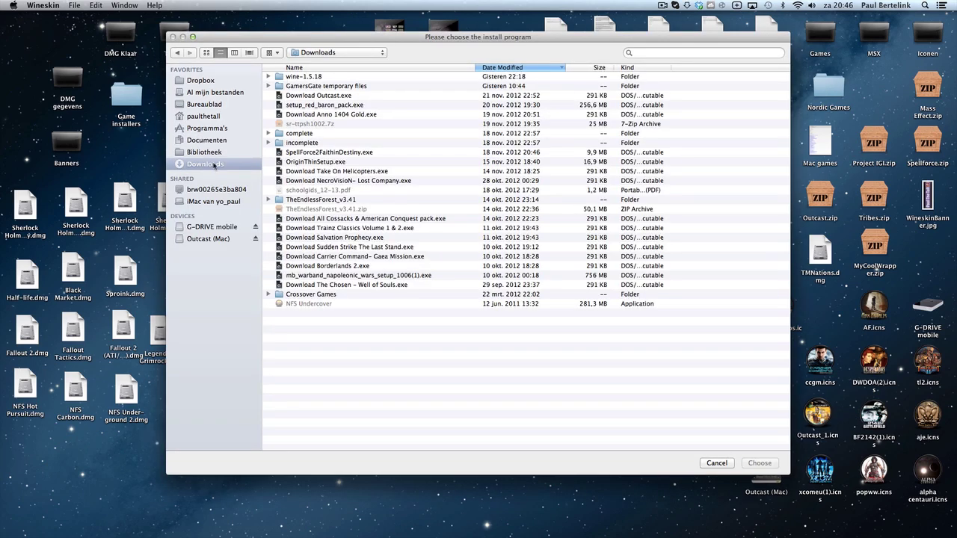
click(314, 96)
key(Return)
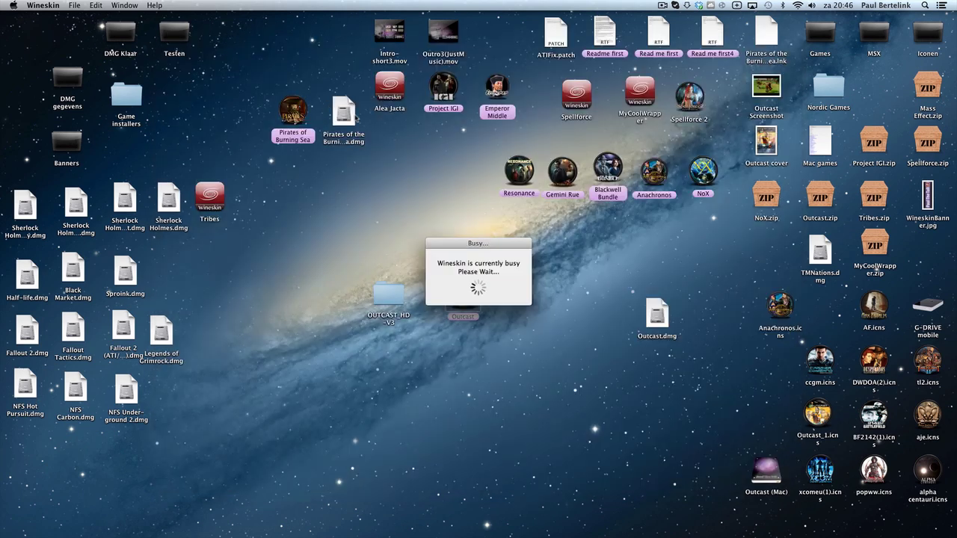
click(549, 206)
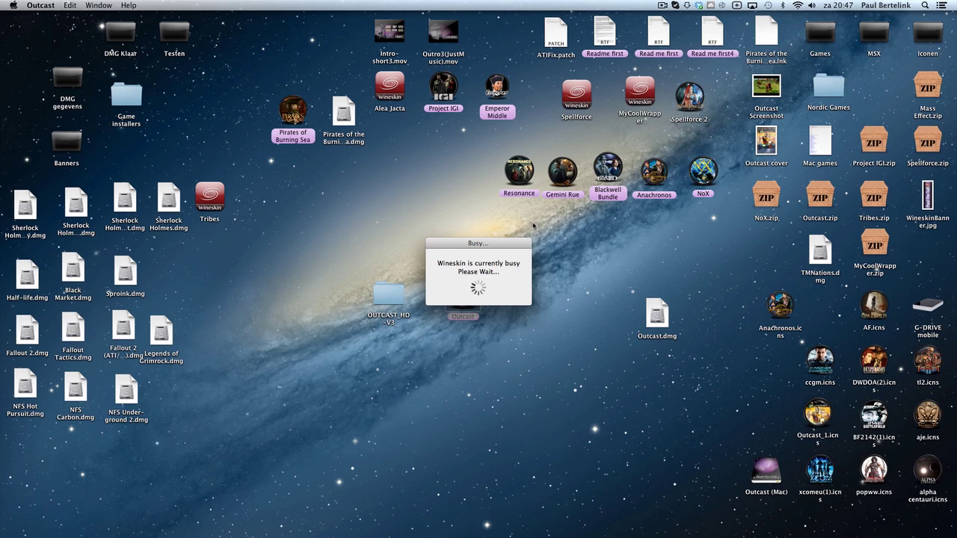
- Trash the Outcast Screenshot and cover images, then enter the GamersGate account name
drag(739, 84, 788, 150)
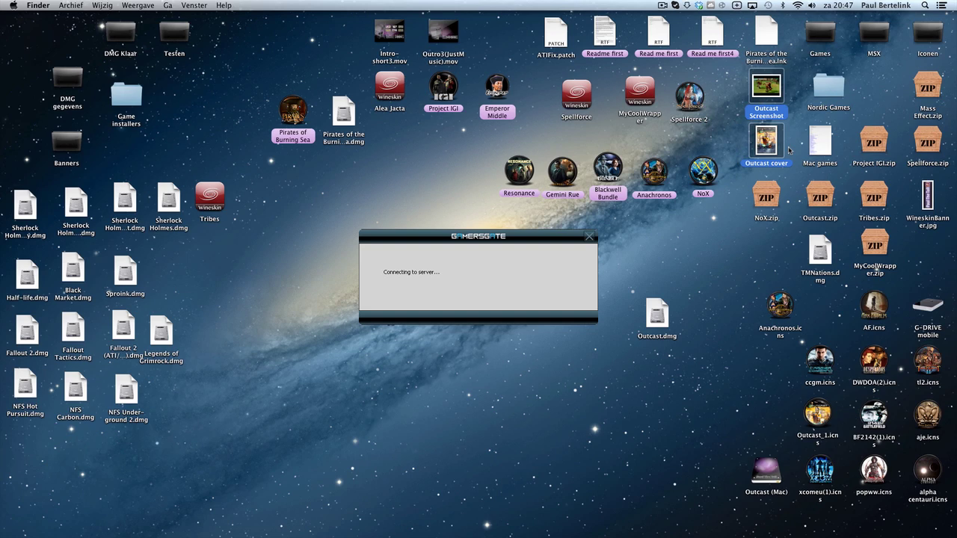
key(super+BackSpace)
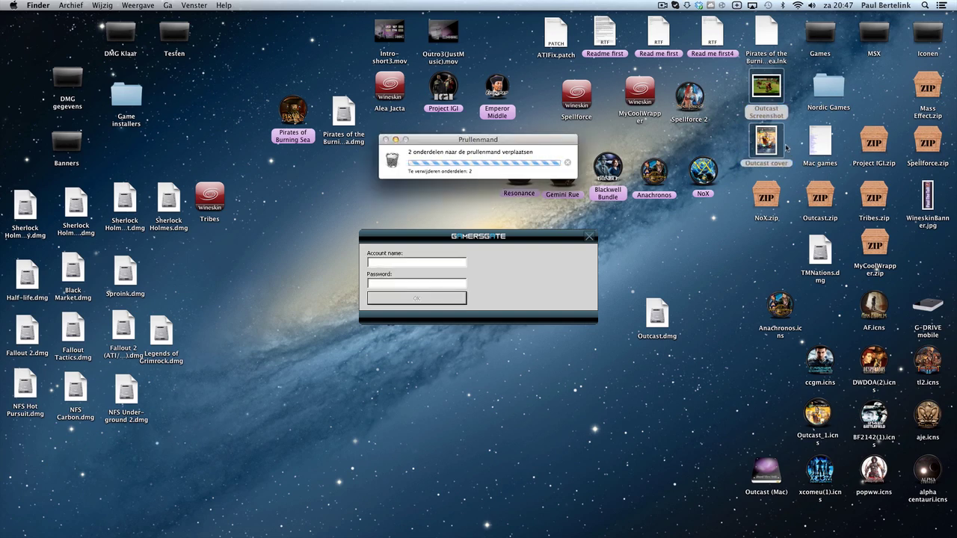
click(382, 261)
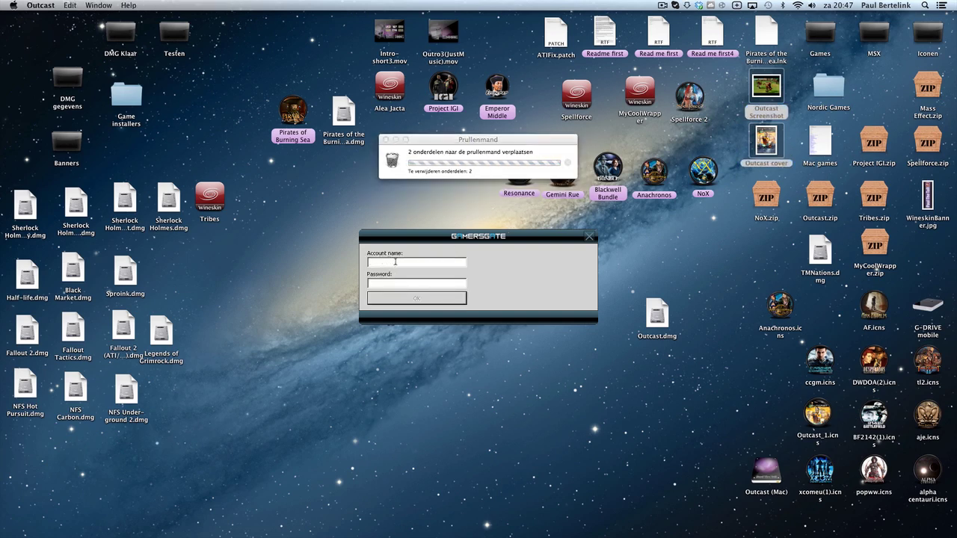
text(paulh)
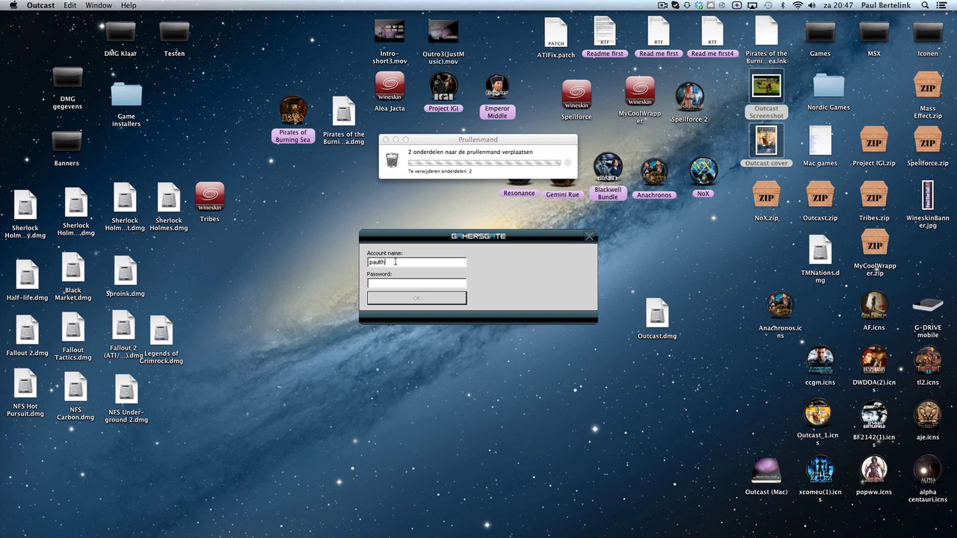
text(eta)
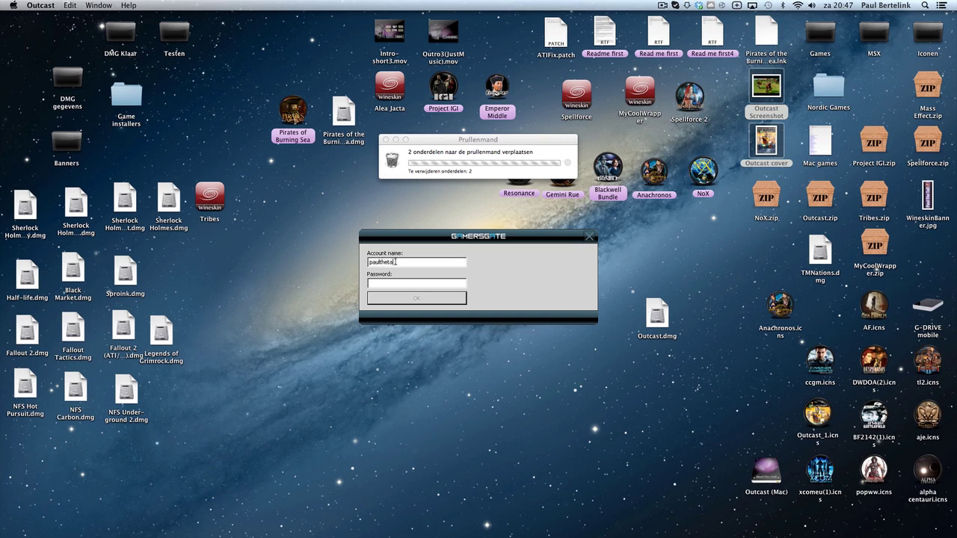
text(ll)
click(391, 283)
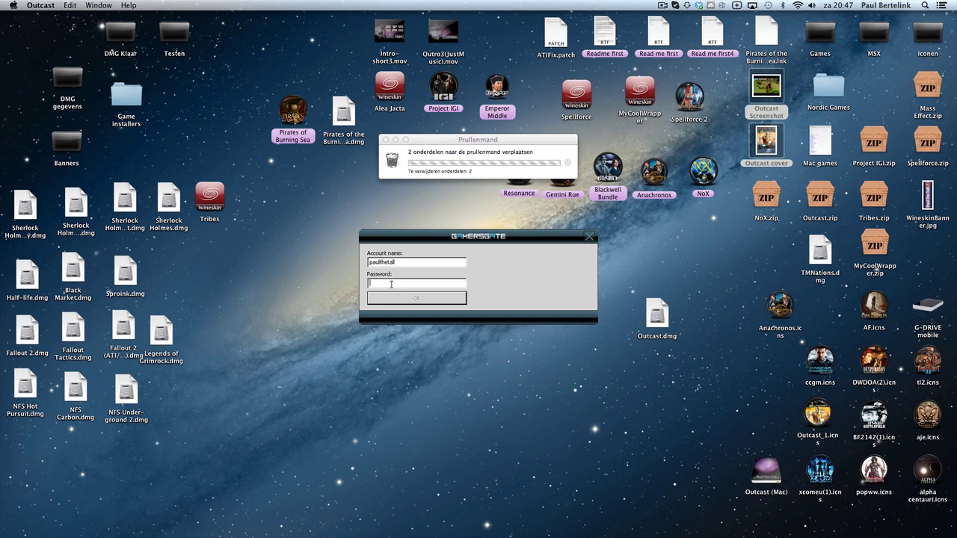